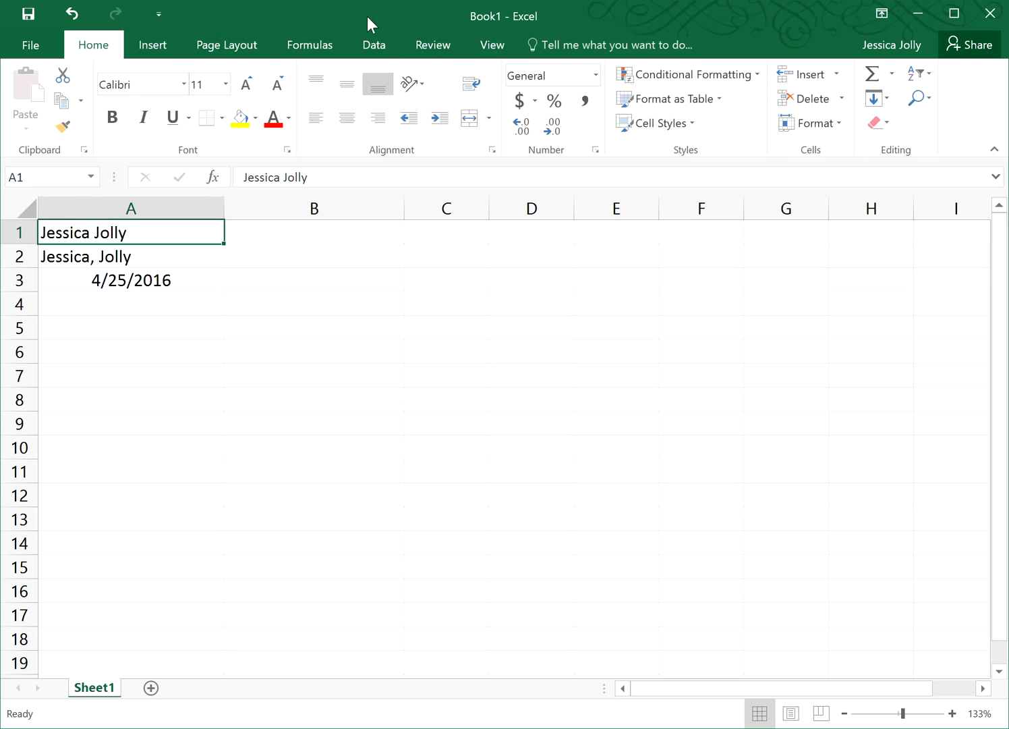
Step: Start splitting the full name in cell A1 with Text to Columns as delimited data, using only a space as the delimiter
{"action": "left_click", "coordinate": [381, 47]}
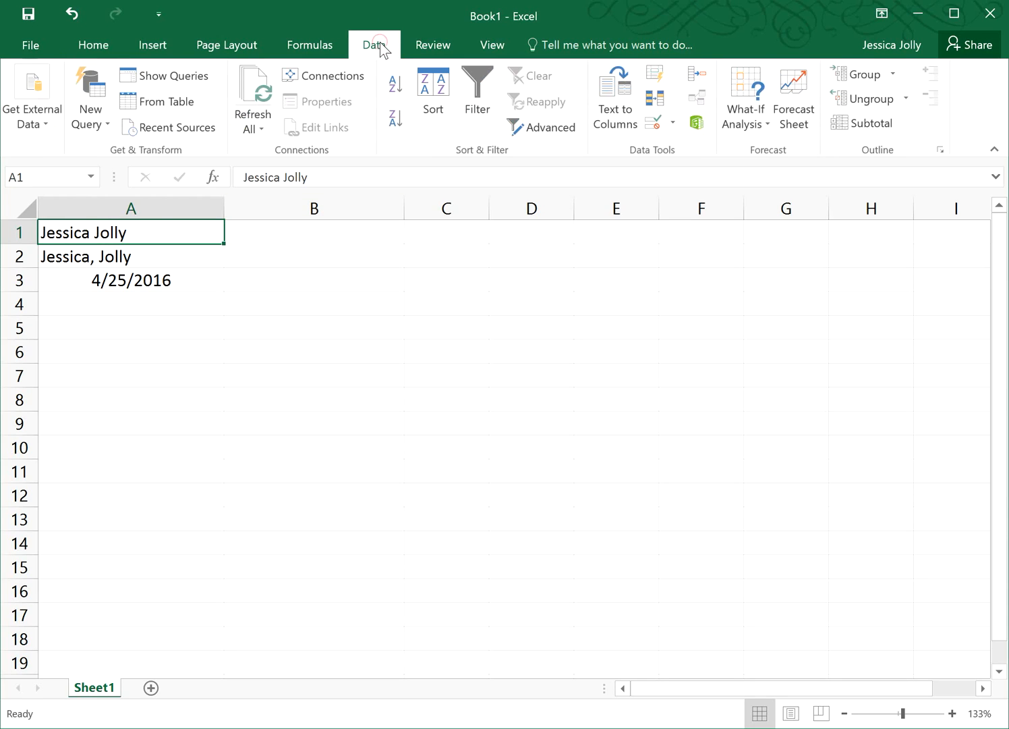
{"action": "left_click", "coordinate": [614, 99]}
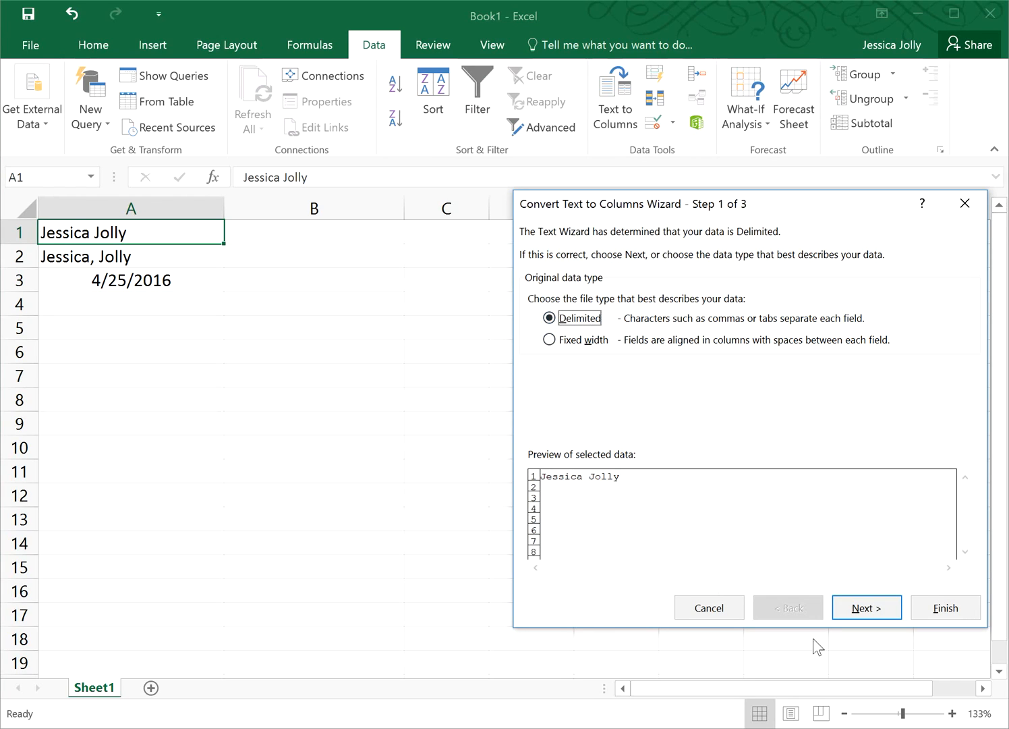
{"action": "left_click", "coordinate": [851, 607]}
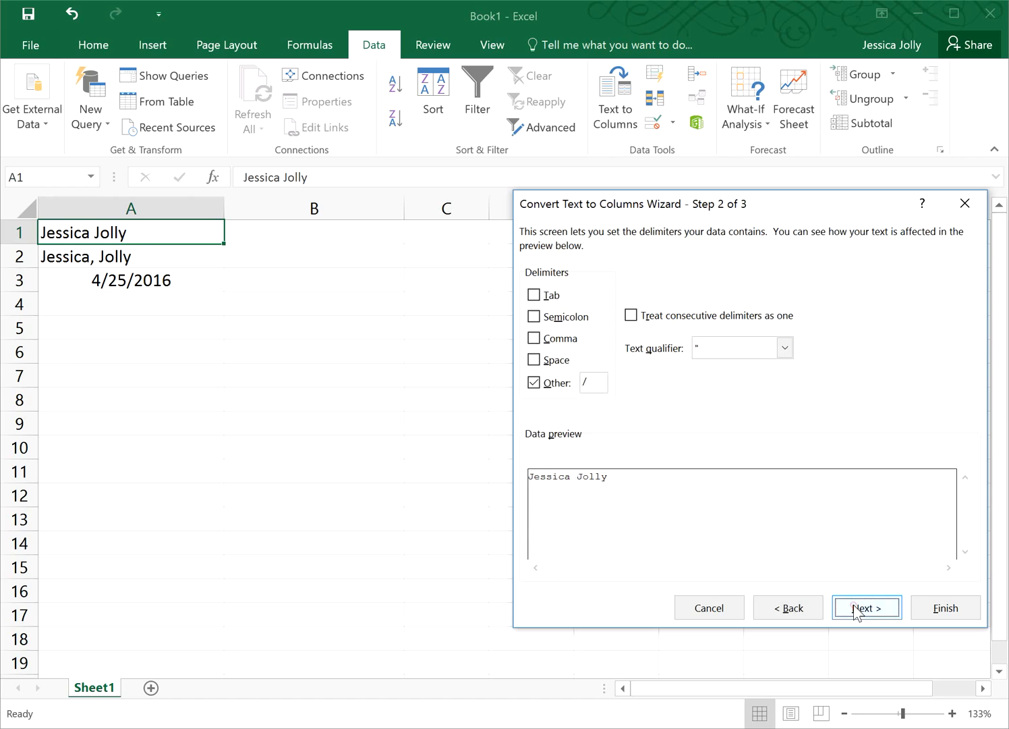
{"action": "left_click", "coordinate": [534, 359]}
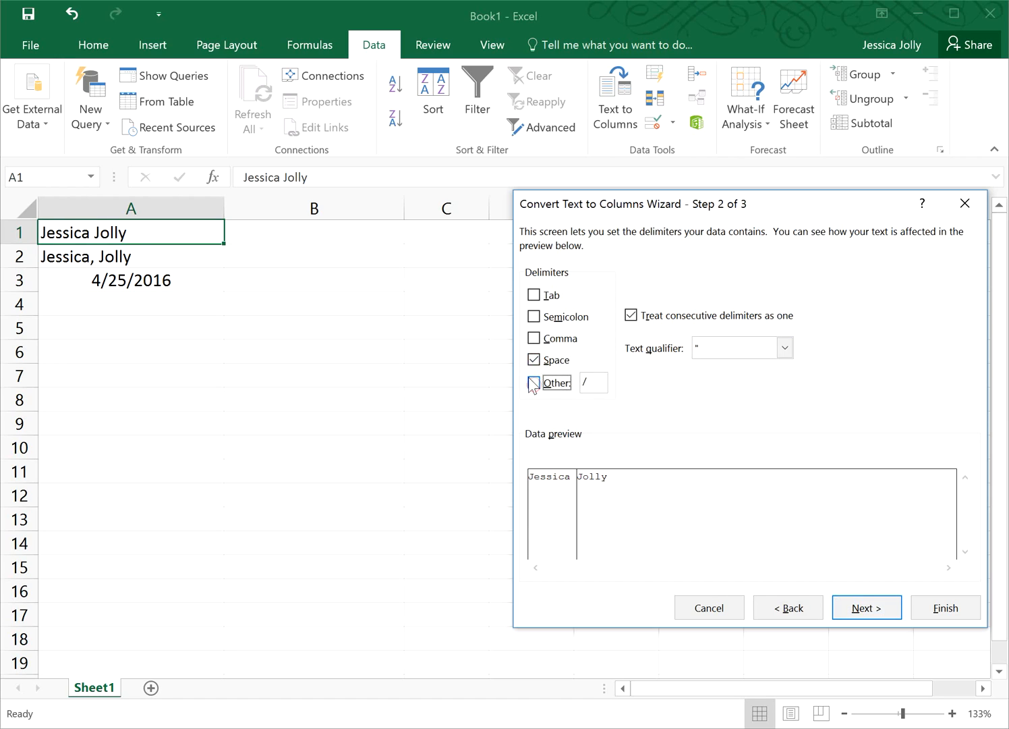
{"action": "left_click", "coordinate": [534, 382]}
{"action": "left_click", "coordinate": [852, 610]}
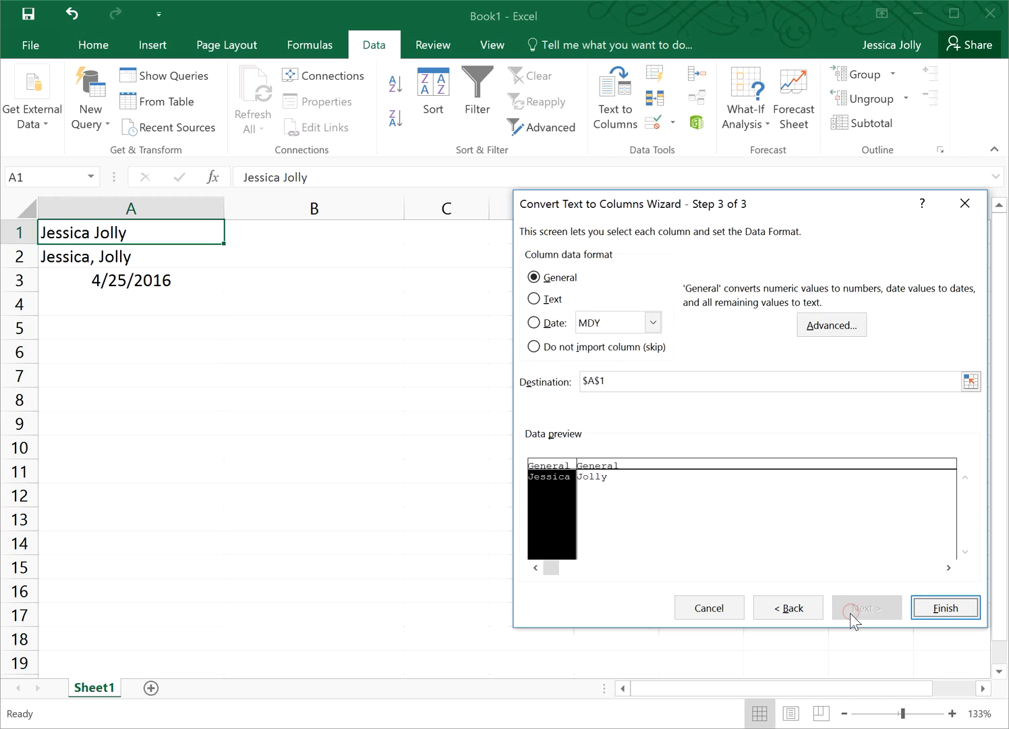
Step: Format the first split column as Text, set the destination to $B$1 and finish the A1 conversion
{"action": "left_click", "coordinate": [534, 299]}
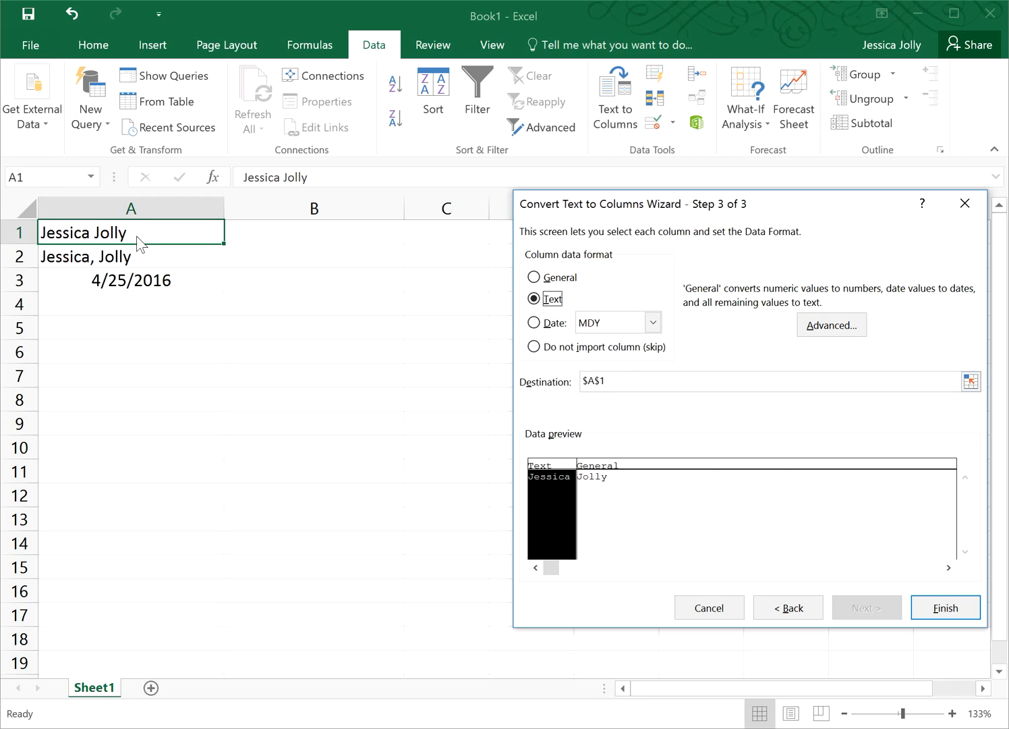
{"action": "left_click", "coordinate": [595, 381]}
{"action": "key", "text": "BackSpace"}
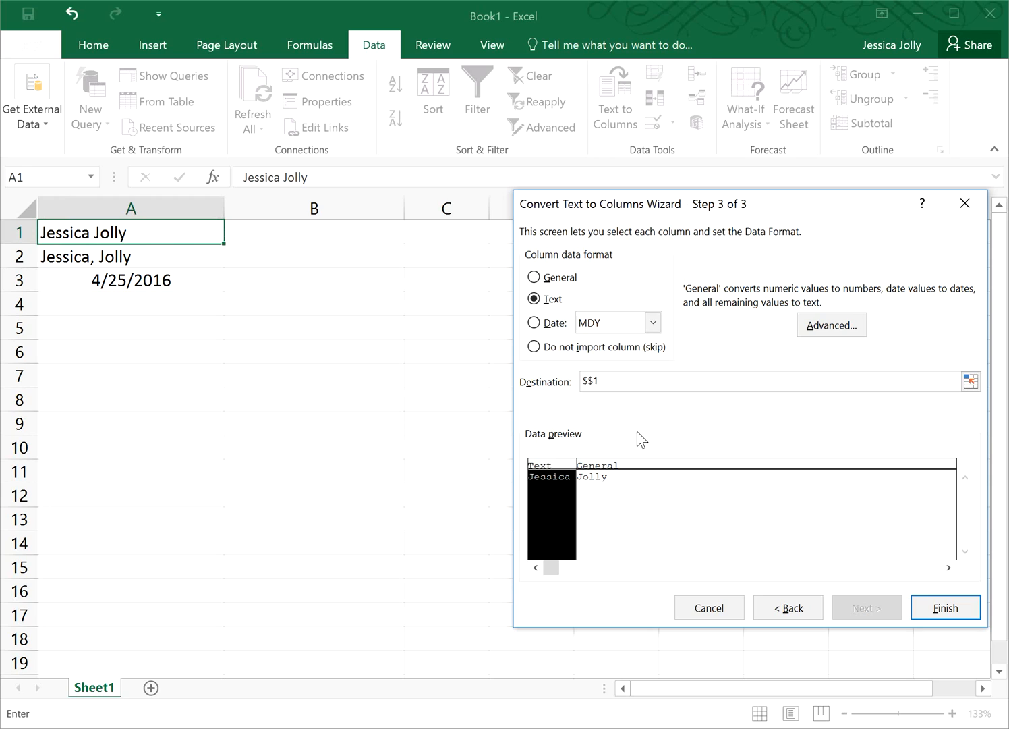
{"action": "type", "text": "B"}
{"action": "left_click", "coordinate": [939, 609]}
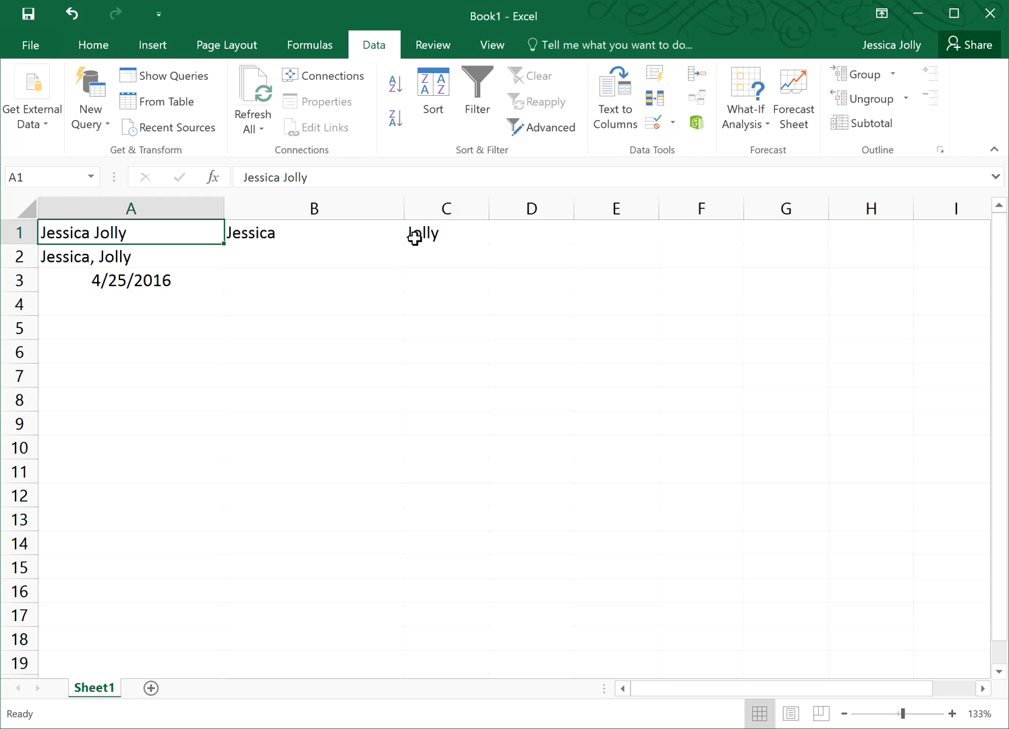
Step: Start a delimited Text to Columns conversion on the comma-separated name in A2, with both comma and space as delimiters
{"action": "left_click", "coordinate": [172, 255]}
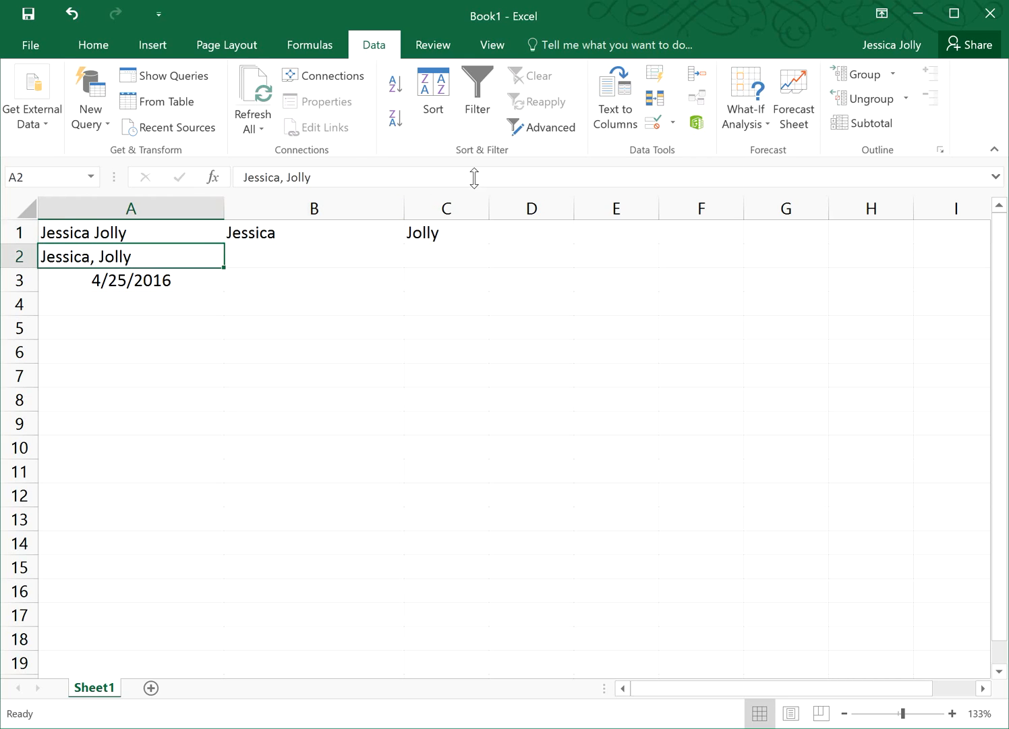
{"action": "left_click", "coordinate": [623, 86]}
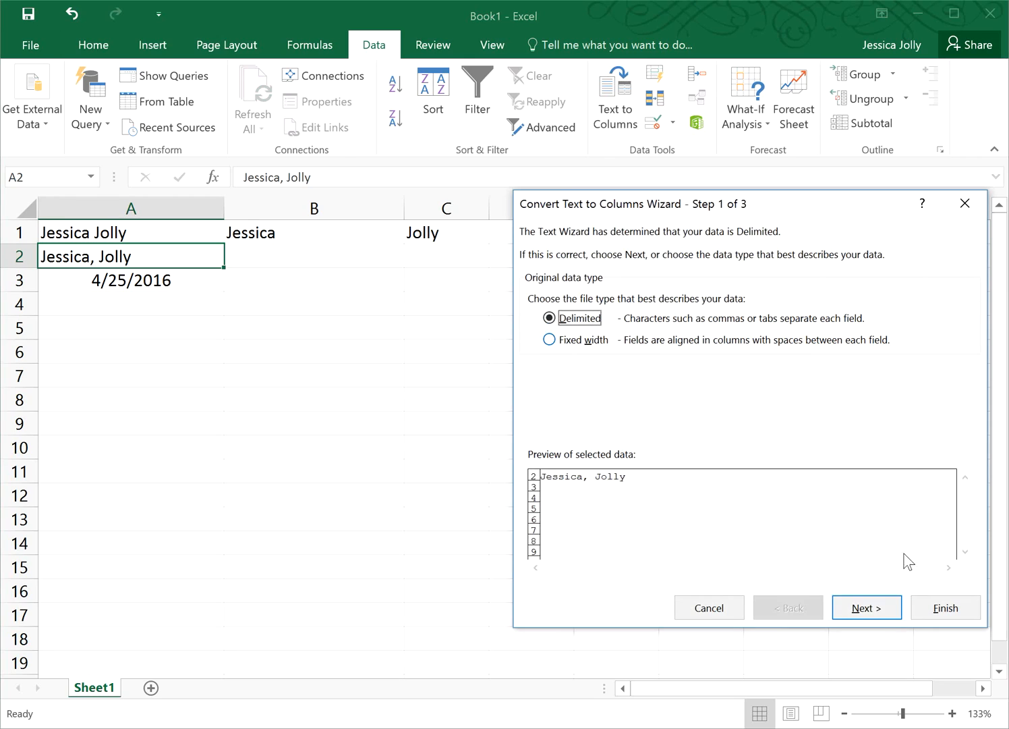
{"action": "left_click", "coordinate": [869, 608]}
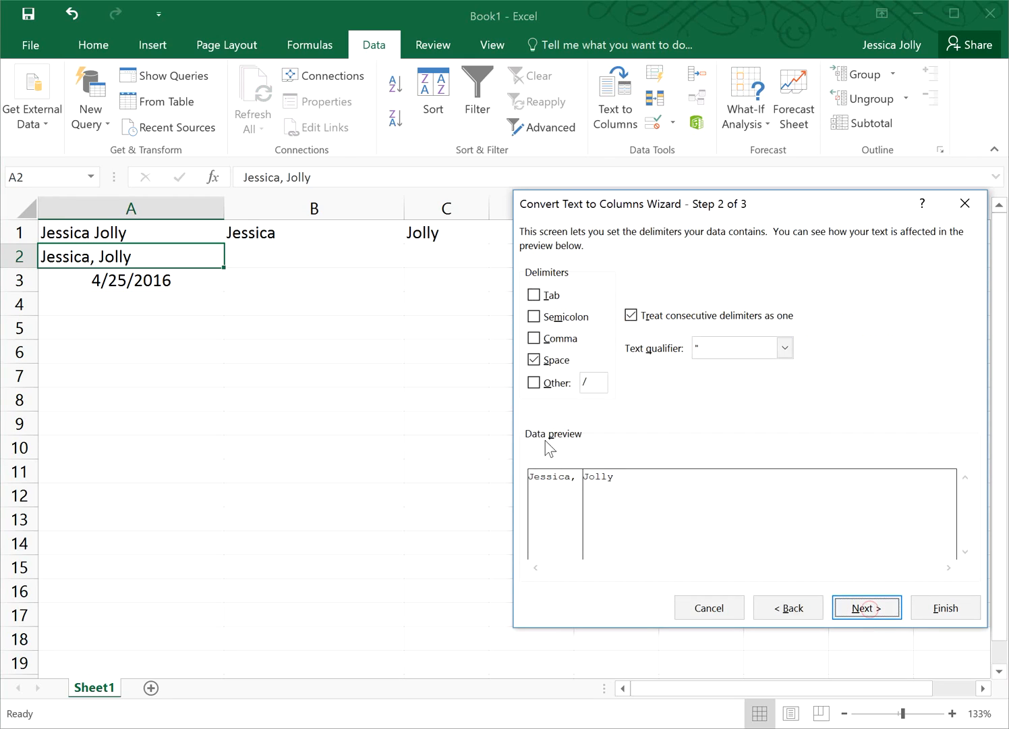
{"action": "left_click", "coordinate": [533, 359]}
{"action": "left_click", "coordinate": [534, 340]}
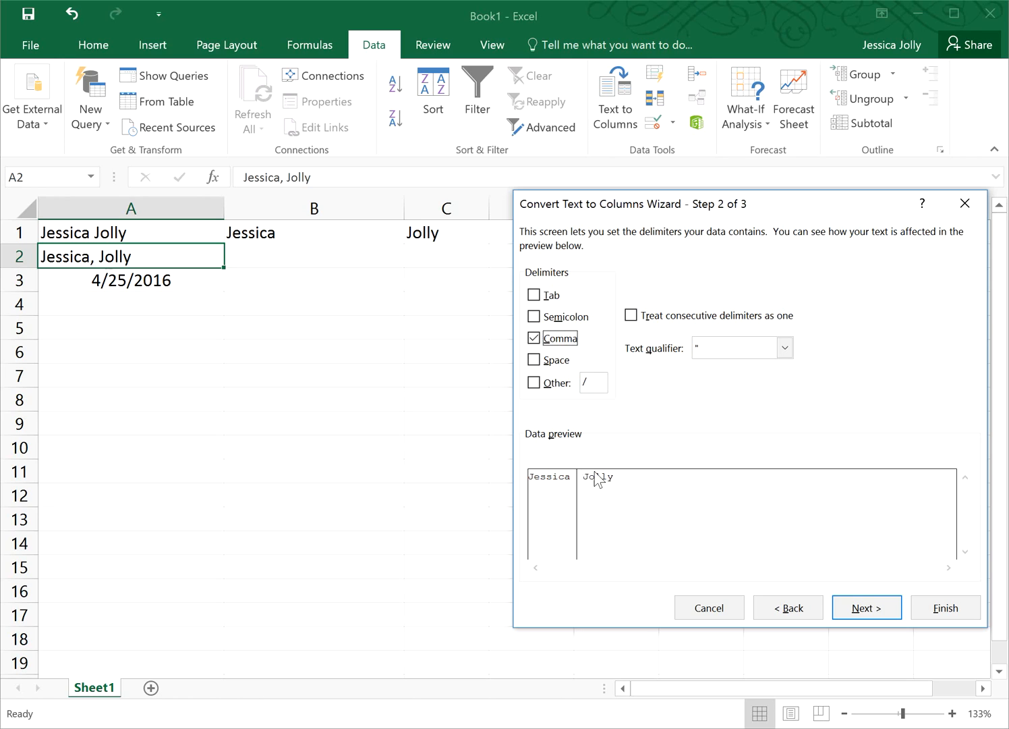
{"action": "left_click", "coordinate": [534, 360]}
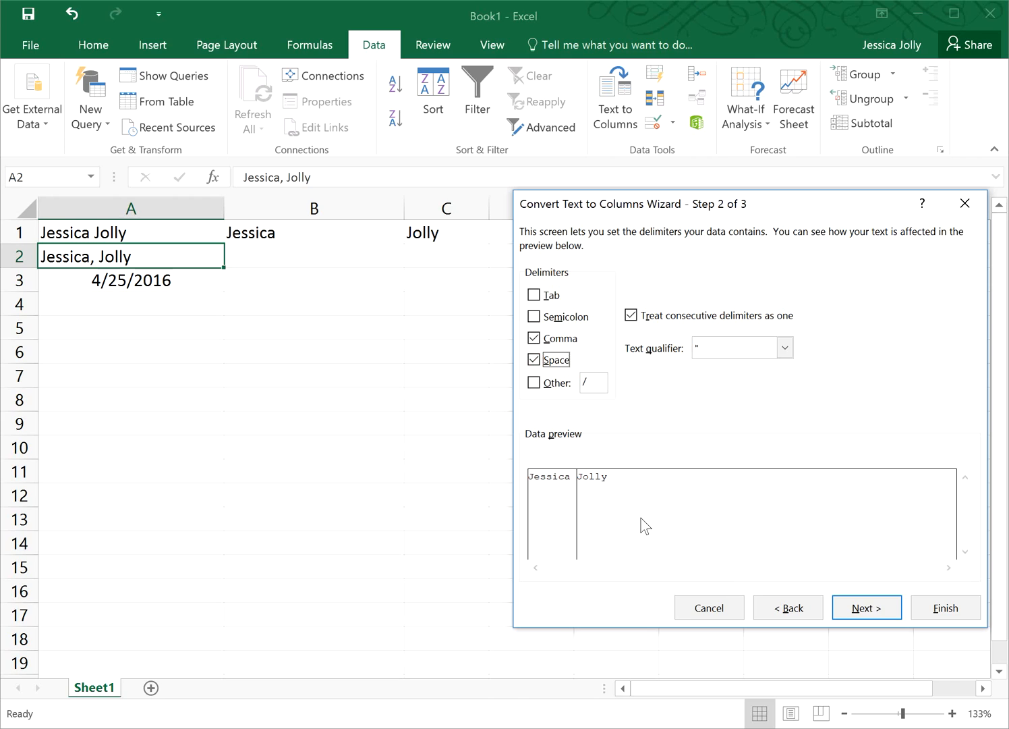
{"action": "left_click", "coordinate": [866, 607]}
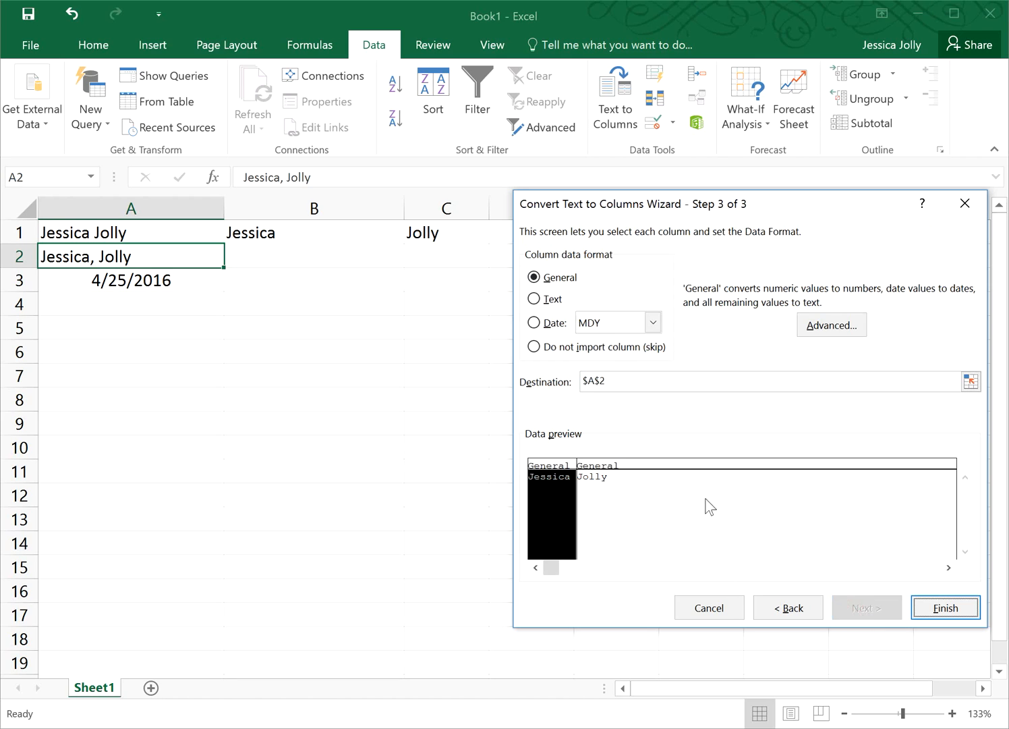
Step: Format the first split column as Text, set the destination to $B$2 and finish the A2 conversion
{"action": "left_click", "coordinate": [534, 299]}
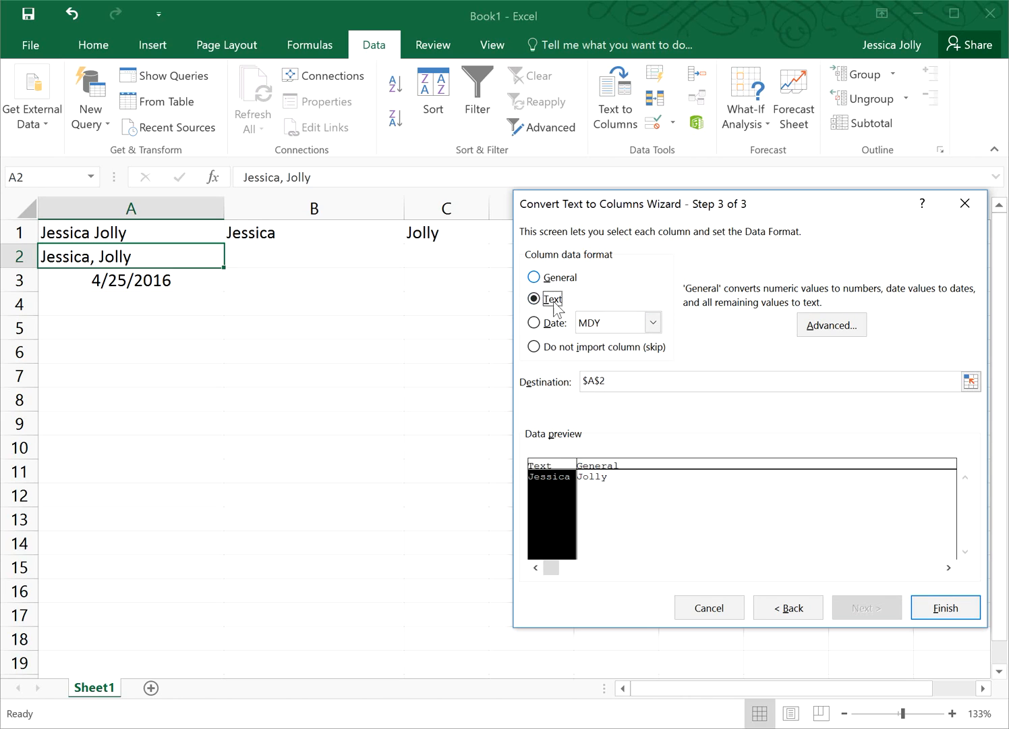
{"action": "left_click", "coordinate": [594, 380]}
{"action": "key", "text": "BackSpace"}
{"action": "type", "text": "B"}
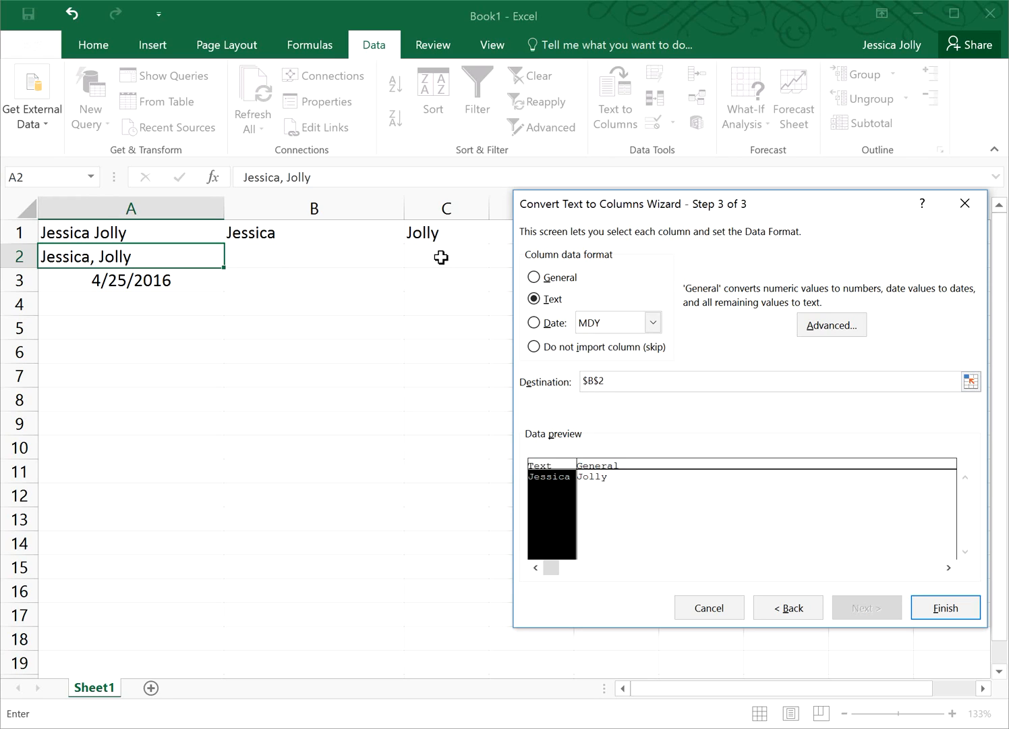
{"action": "left_click", "coordinate": [944, 605]}
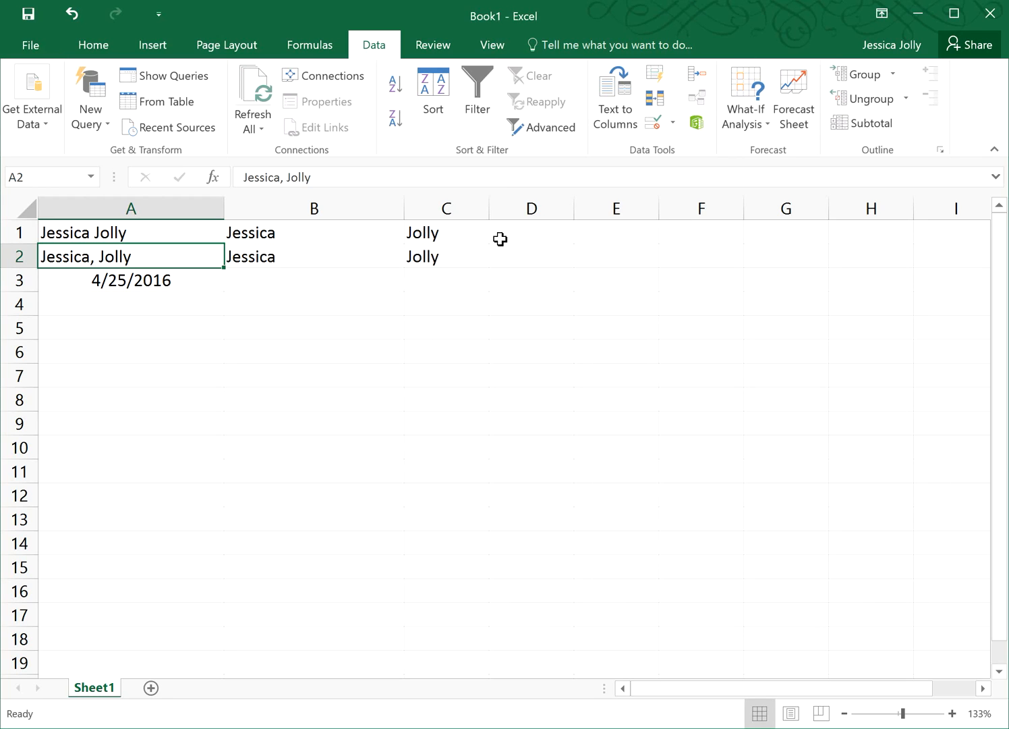
Step: Start a delimited Text to Columns conversion on the date in A3, using only the custom delimiter "/" instead of comma and space
{"action": "left_click", "coordinate": [186, 282]}
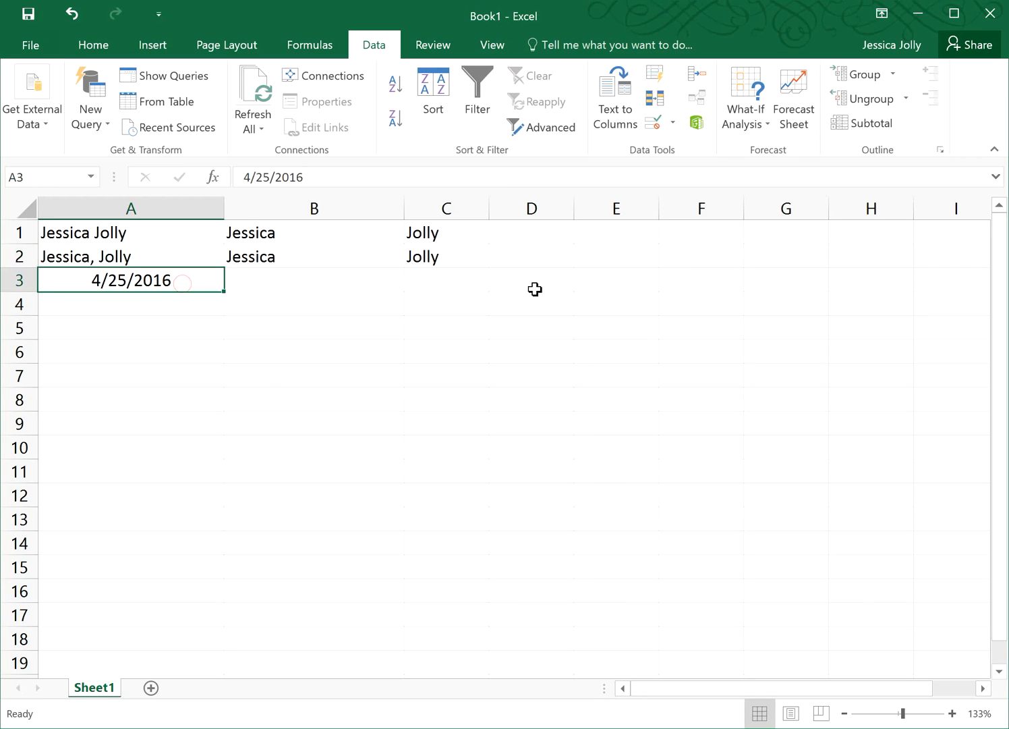
{"action": "left_click", "coordinate": [624, 92]}
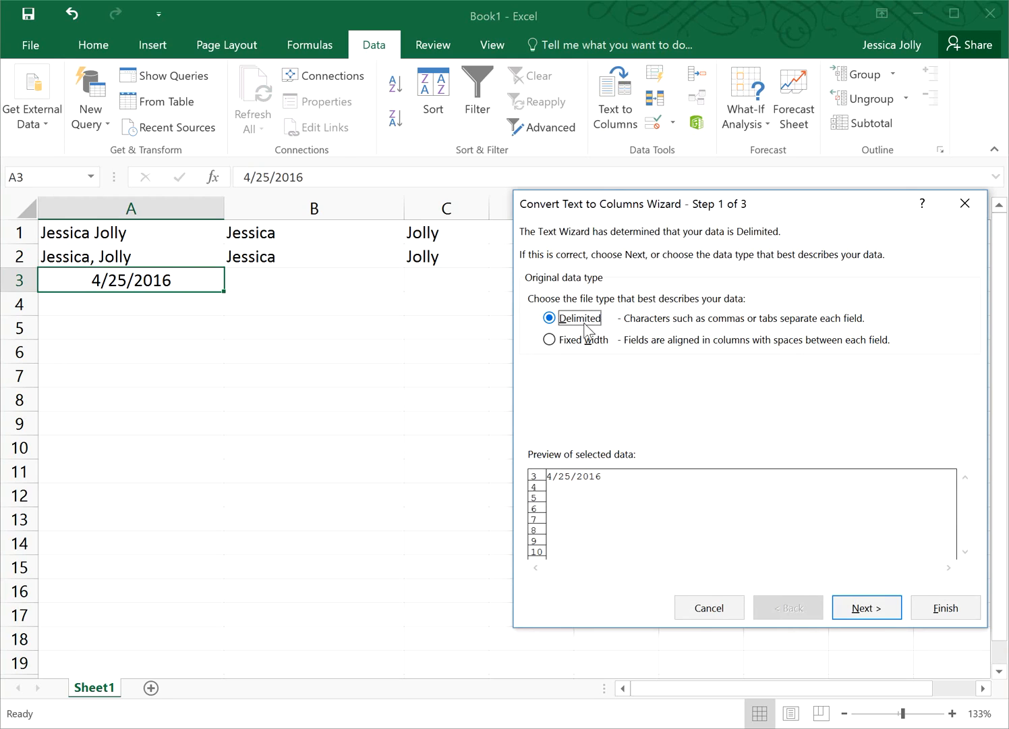
{"action": "left_click", "coordinate": [849, 610]}
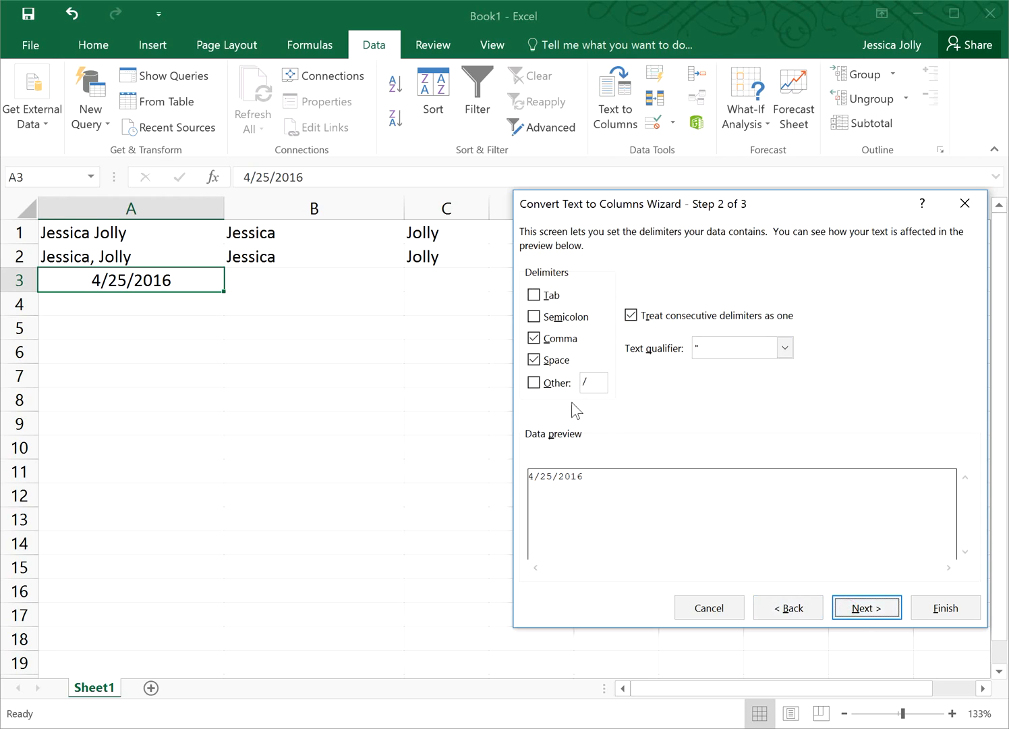
{"action": "left_click", "coordinate": [533, 339]}
{"action": "left_click", "coordinate": [533, 360]}
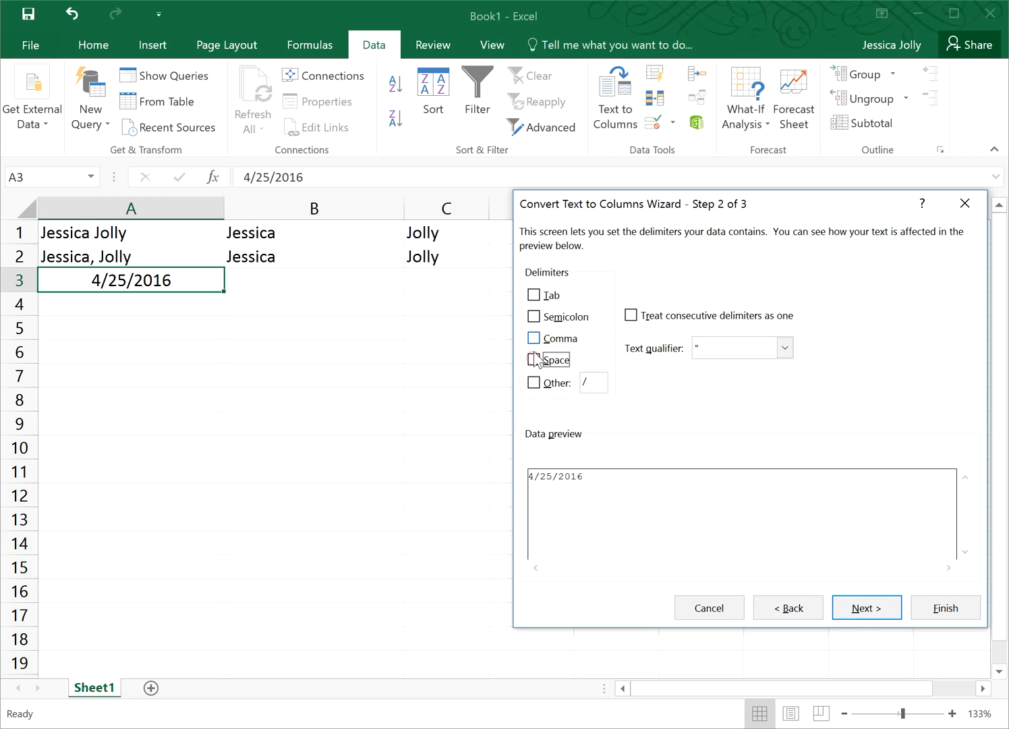
{"action": "left_click", "coordinate": [534, 382]}
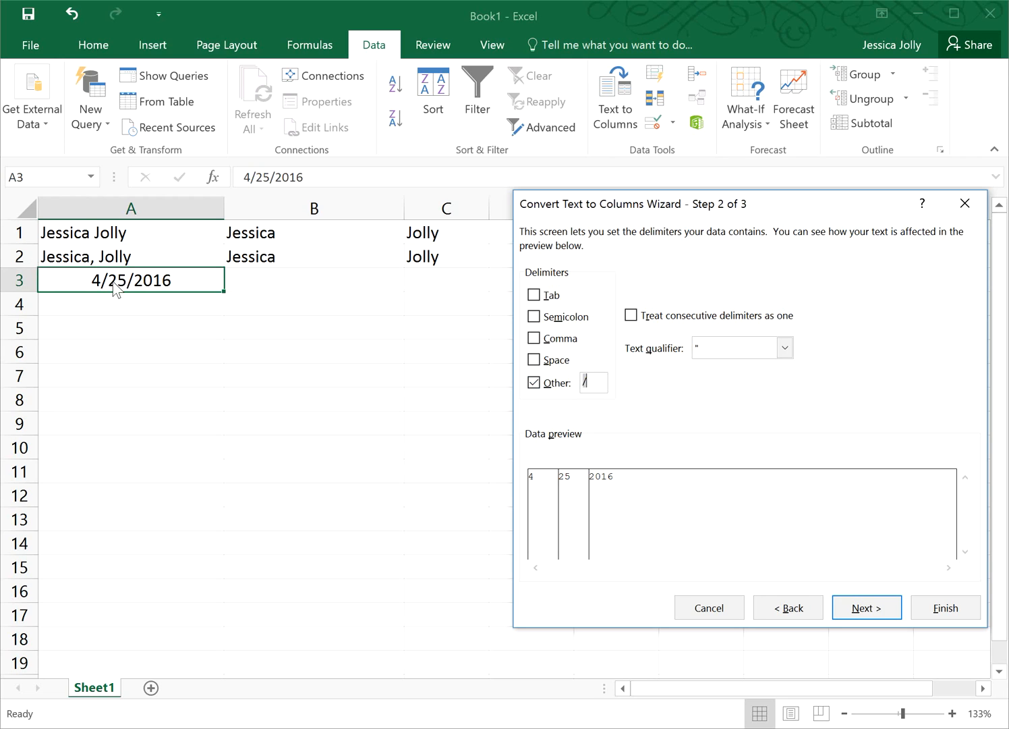
{"action": "left_click", "coordinate": [858, 610]}
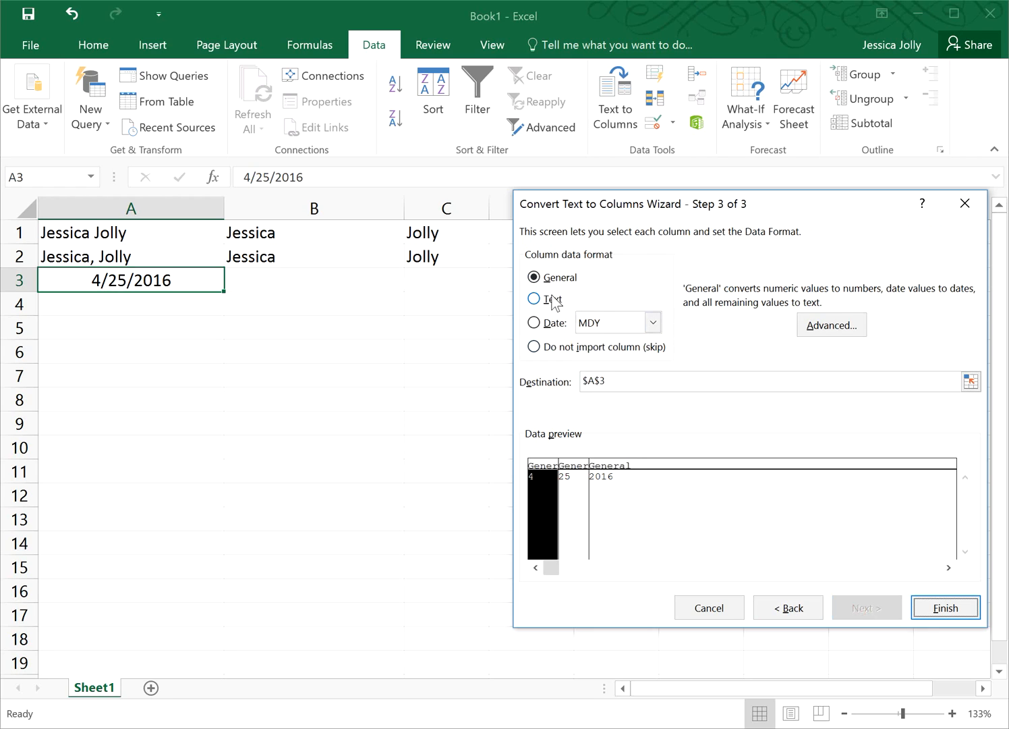
Step: Format the first split date column as Text, set the destination to $B$3 and finish the A3 conversion
{"action": "left_click", "coordinate": [534, 299]}
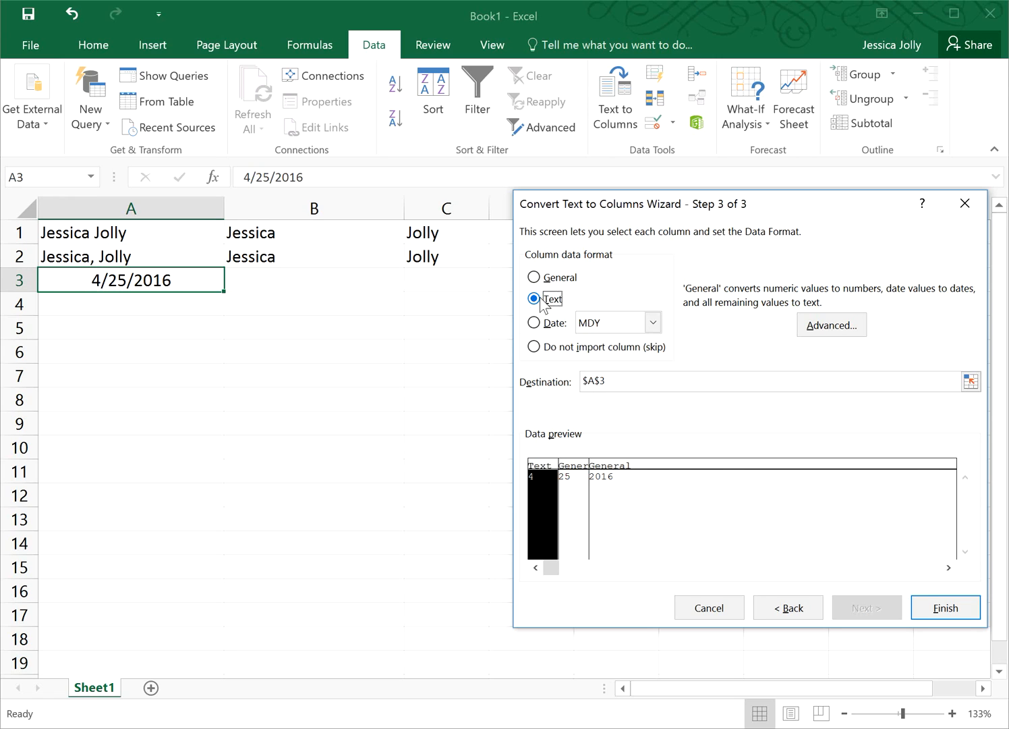
{"action": "left_click", "coordinate": [596, 381]}
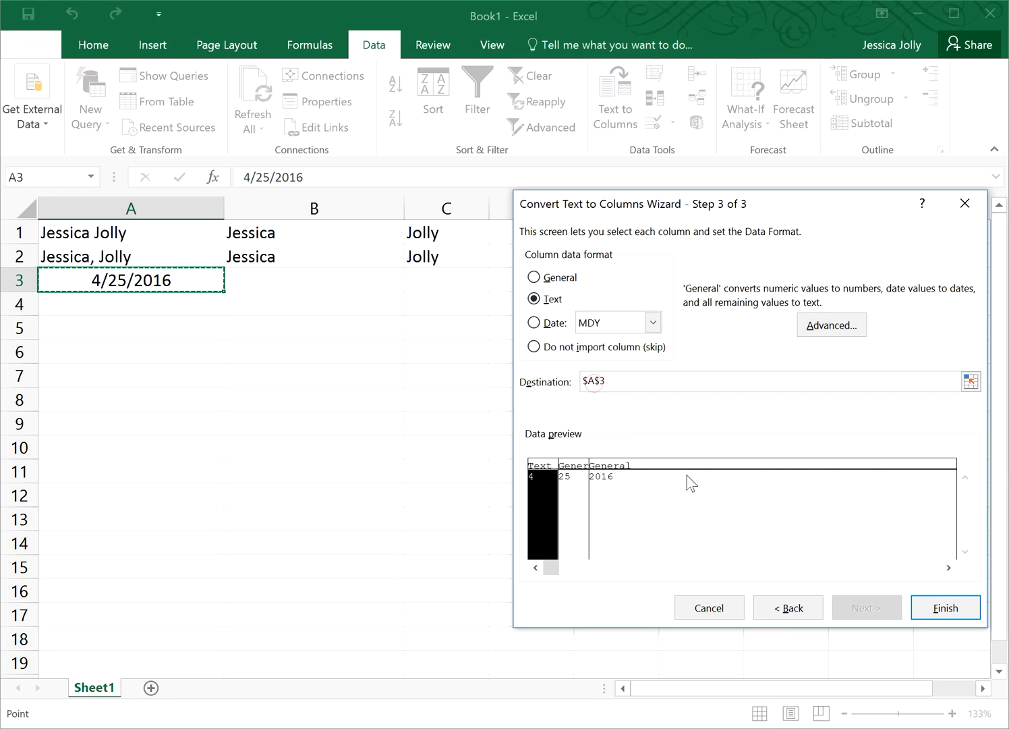
{"action": "key", "text": "BackSpace"}
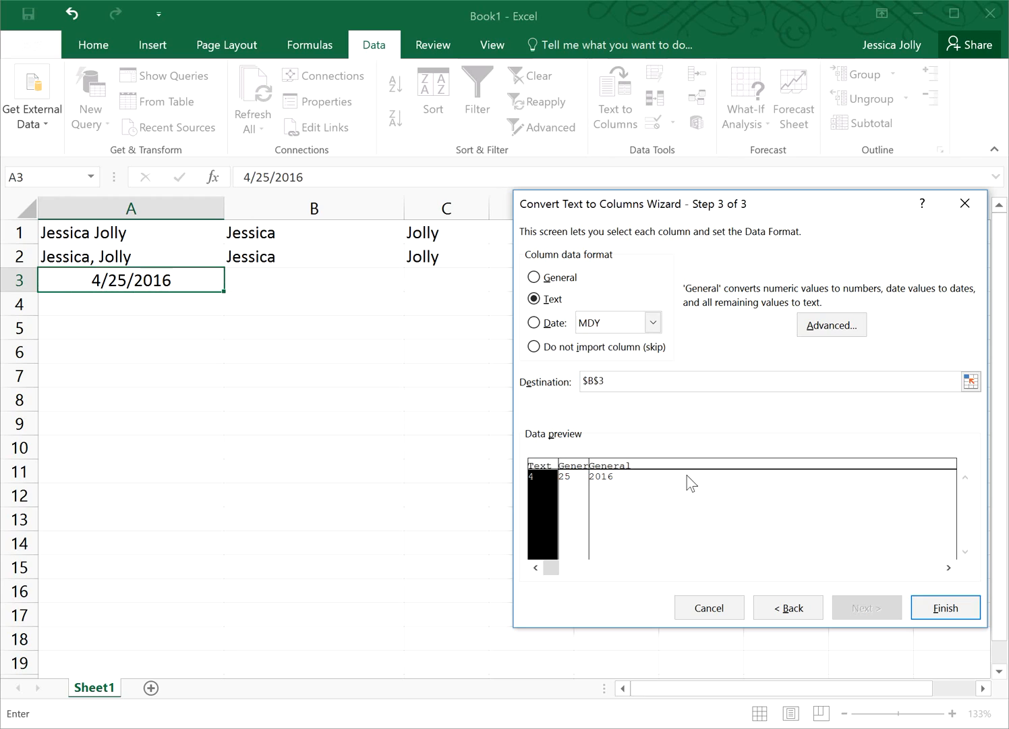
{"action": "type", "text": "B"}
{"action": "left_click", "coordinate": [929, 610]}
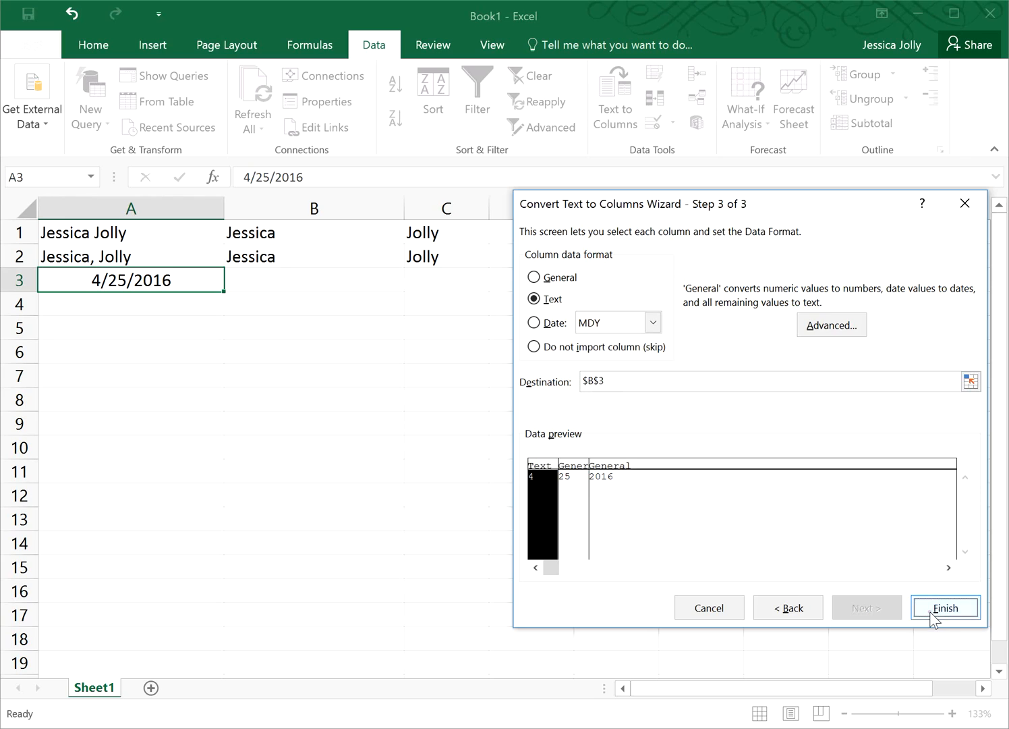